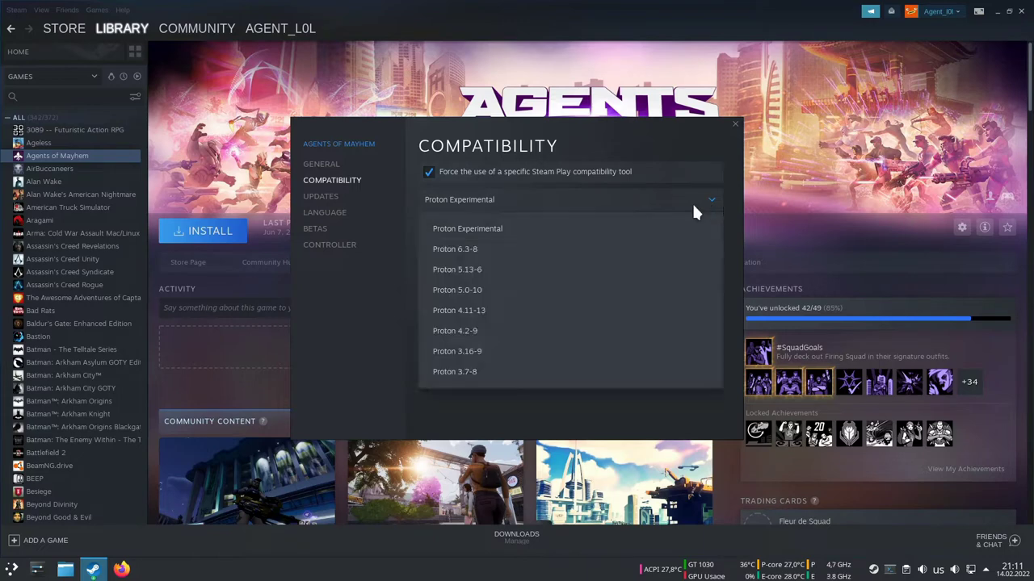
Step: Set Agents of Mayhem to use Proton 6.3-8 and install the game without creating shortcuts
click(465, 248)
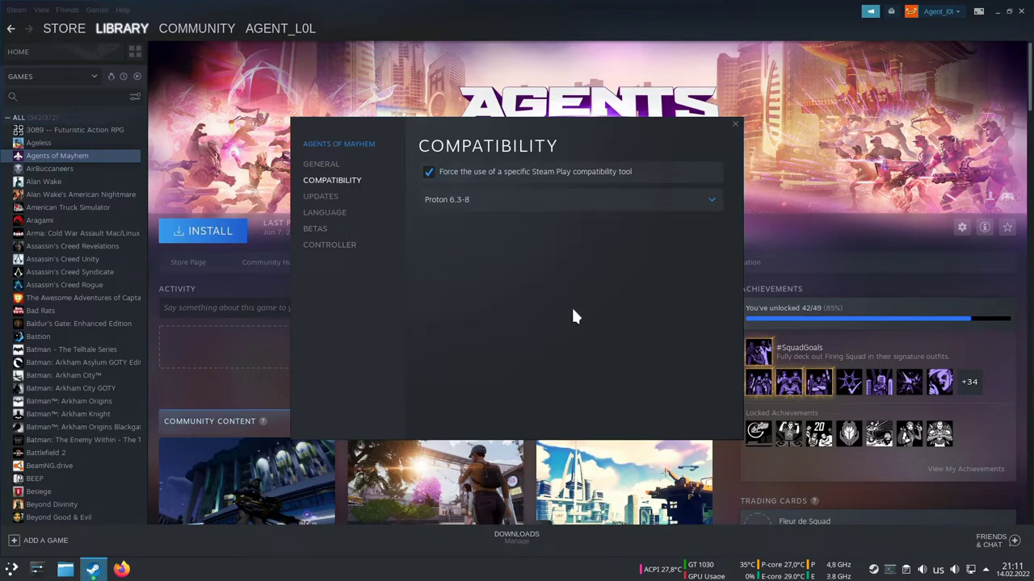
click(736, 125)
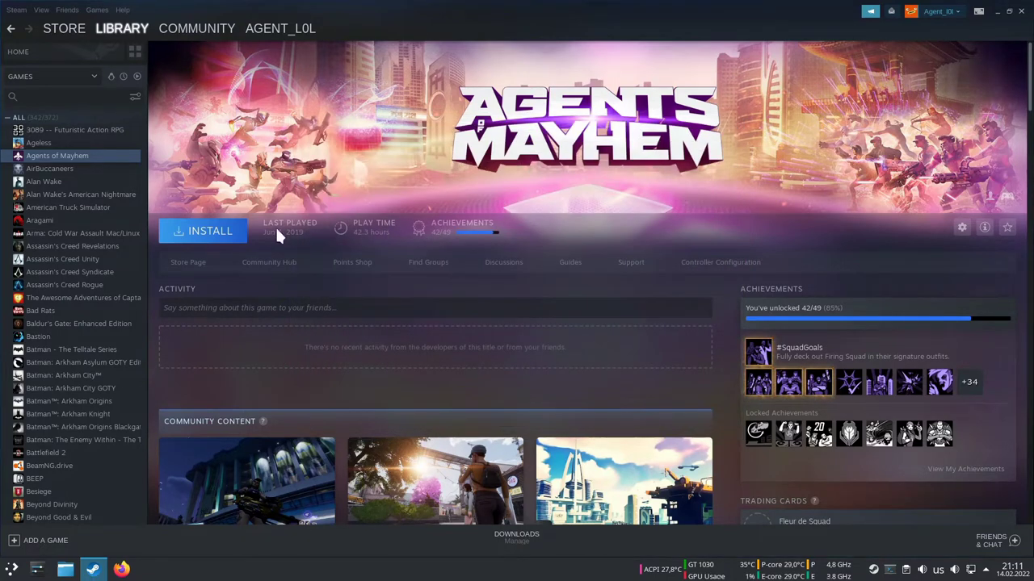
click(229, 232)
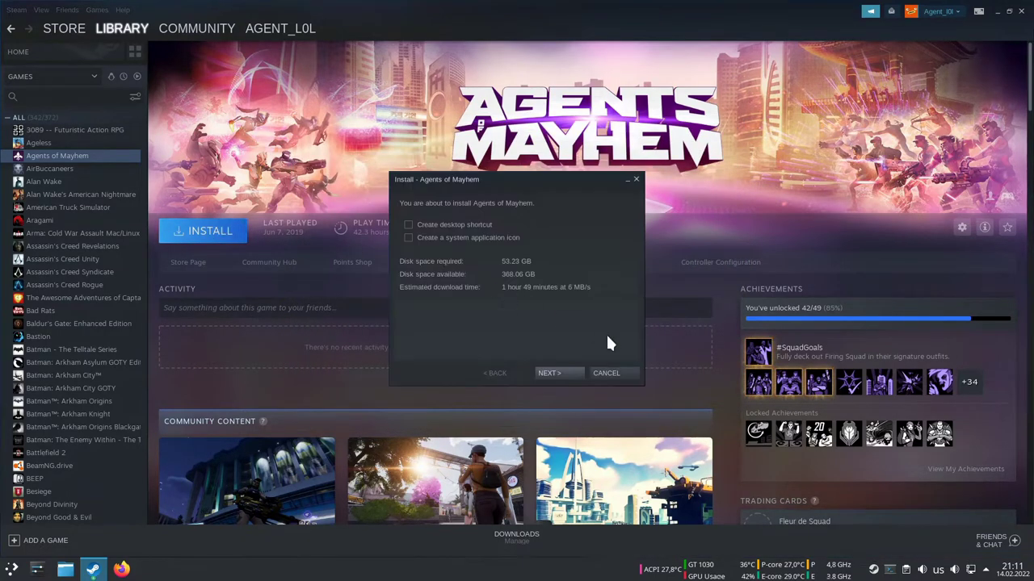
click(559, 374)
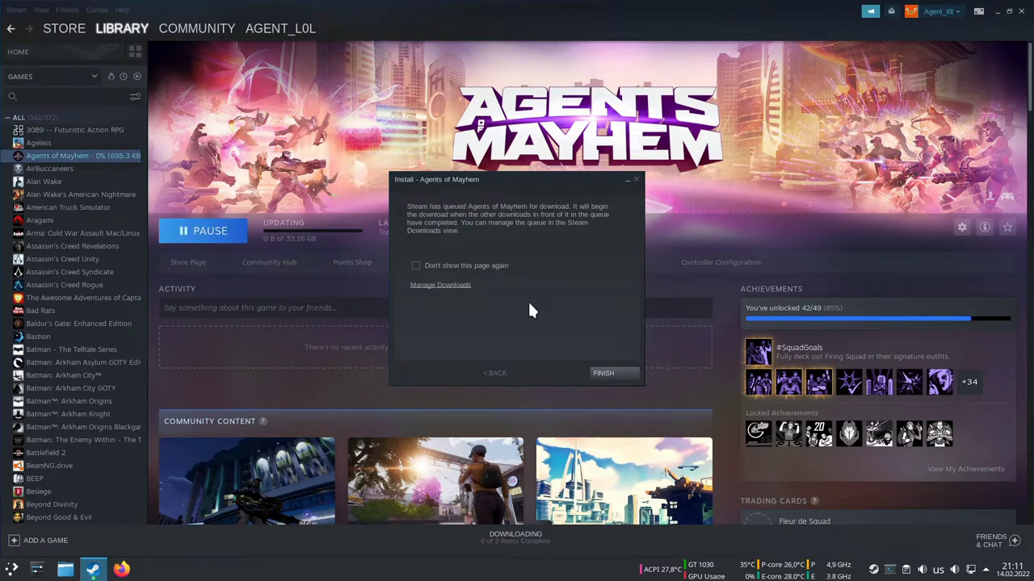
click(613, 373)
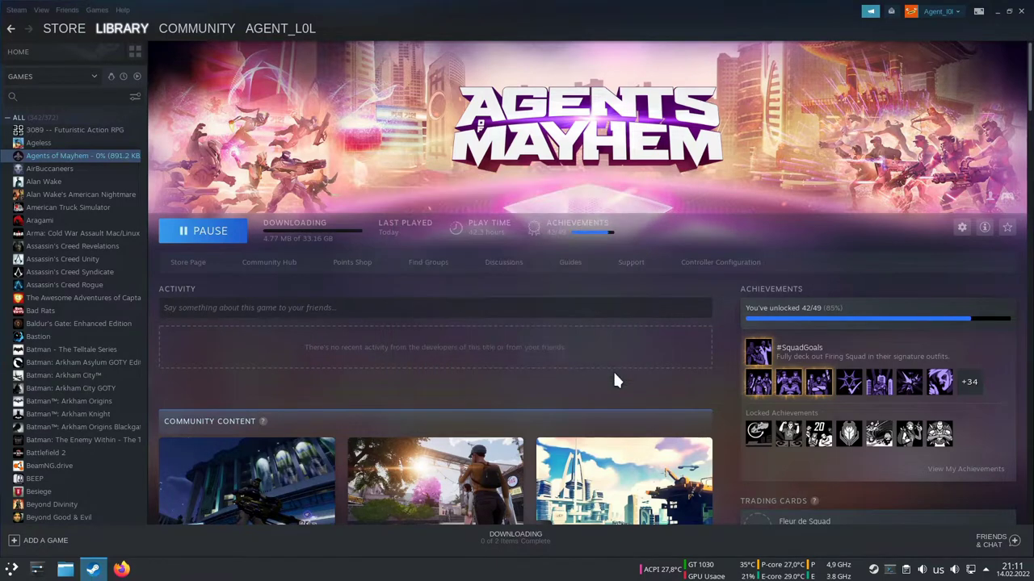
Step: Filter the library to ready-to-play games and open the download queue
click(137, 76)
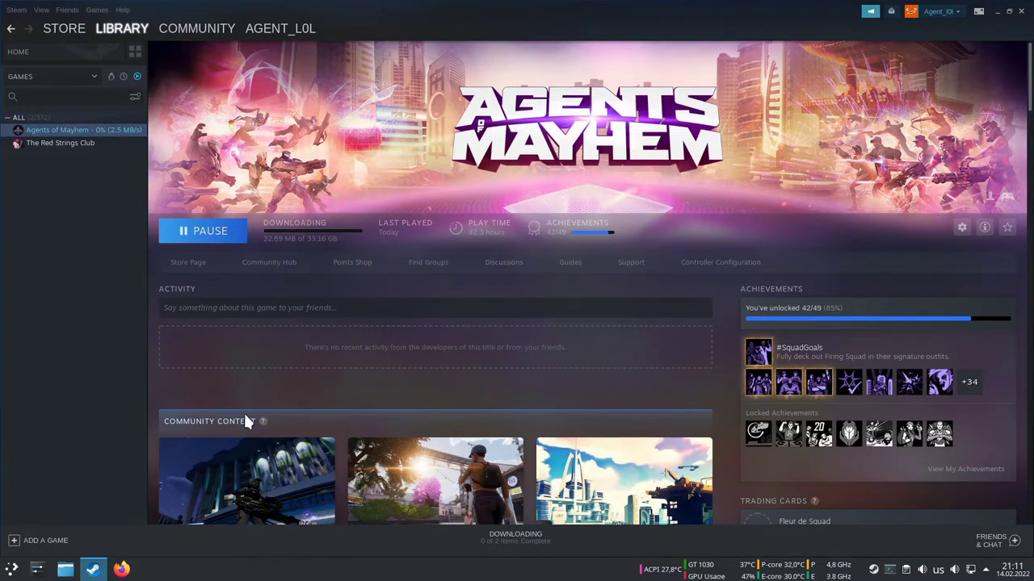
click(522, 538)
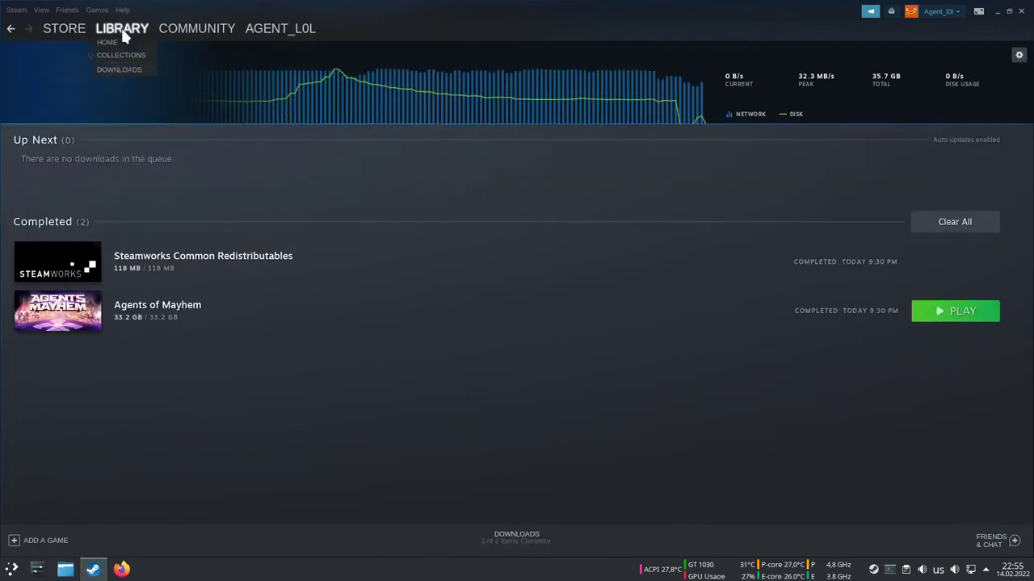
Step: Launch Agents of Mayhem from the library, accept the Steam Play notice, and start the game a second time
click(123, 34)
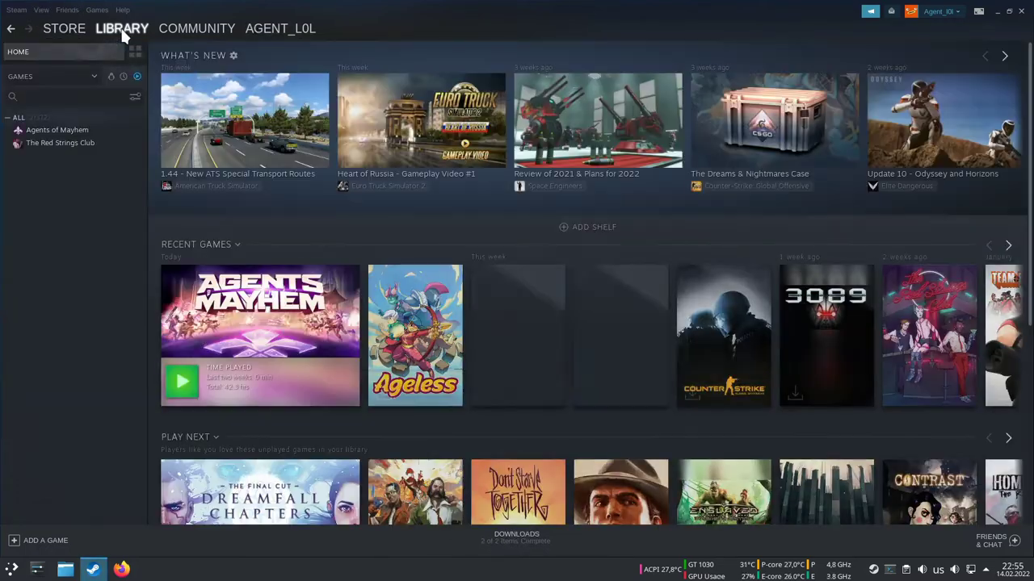
click(59, 131)
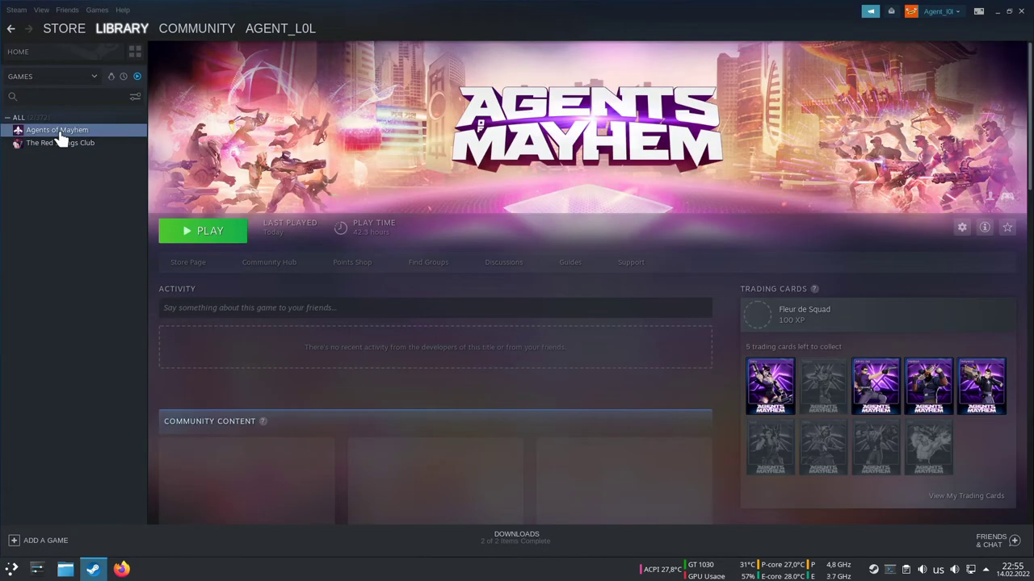
click(219, 240)
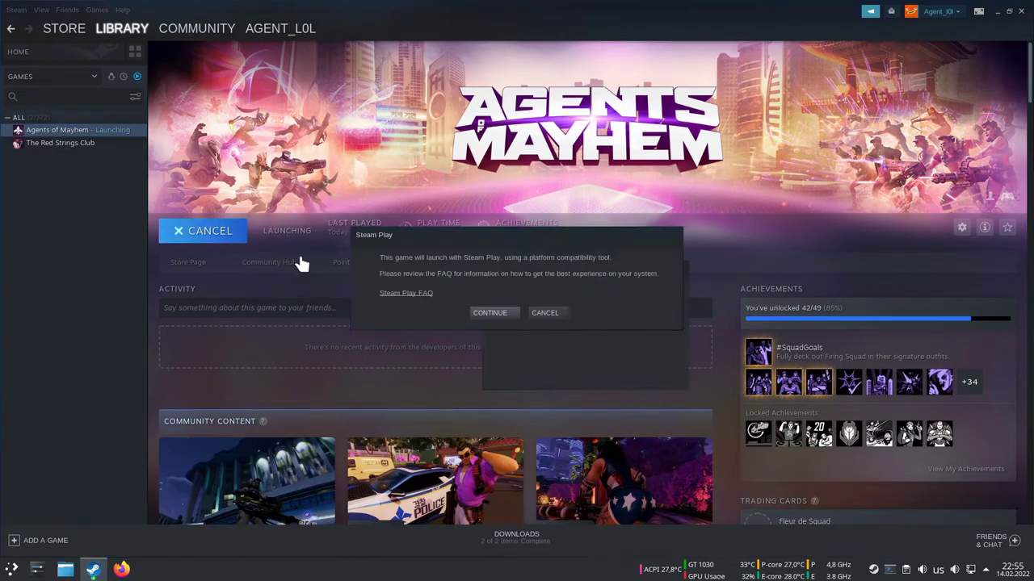
click(489, 314)
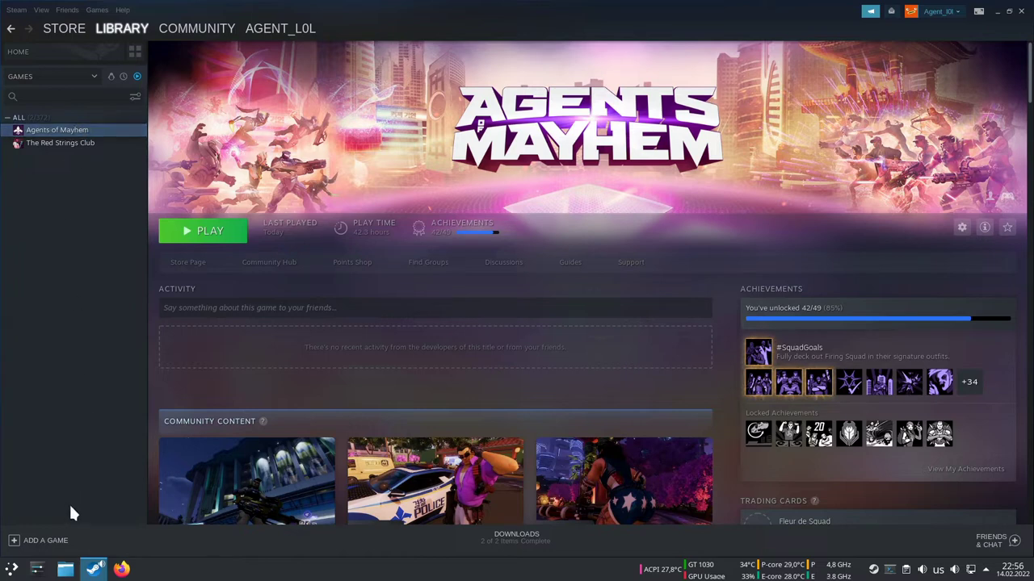
click(203, 233)
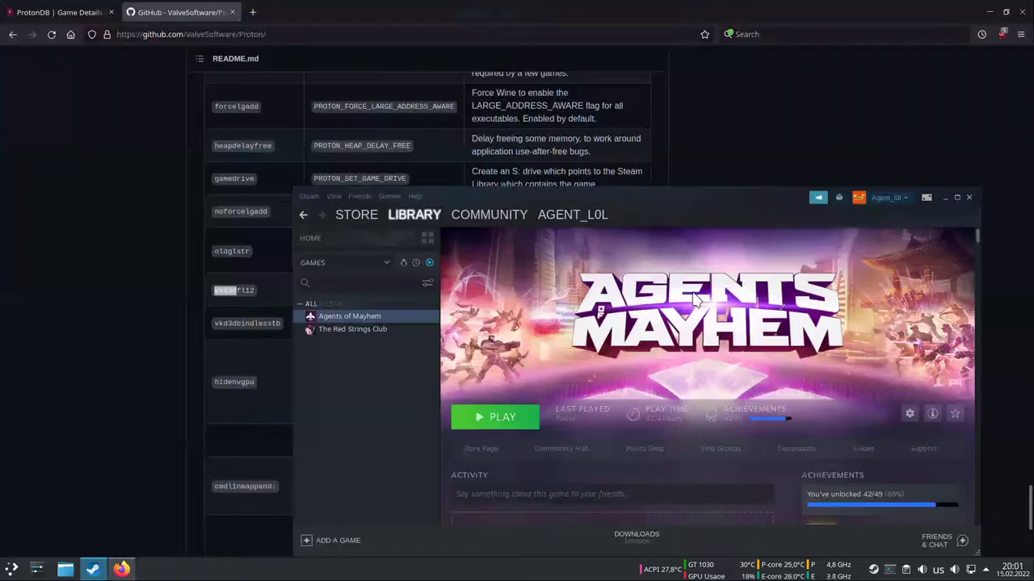
Step: Launch Agents of Mayhem again and examine its launch log in the drop-down terminal
click(484, 419)
key(F12)
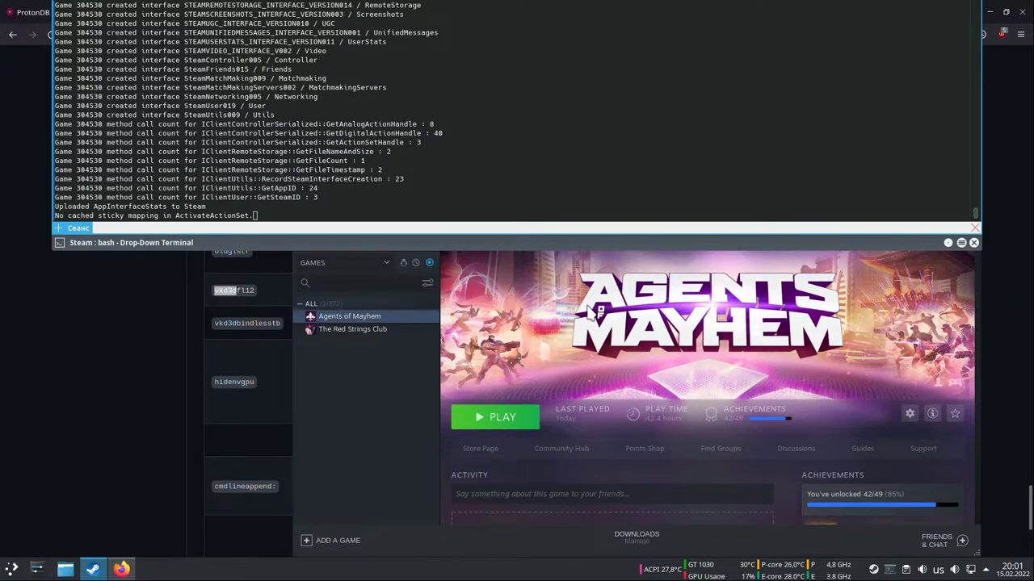
scroll(491, 186, up, 10)
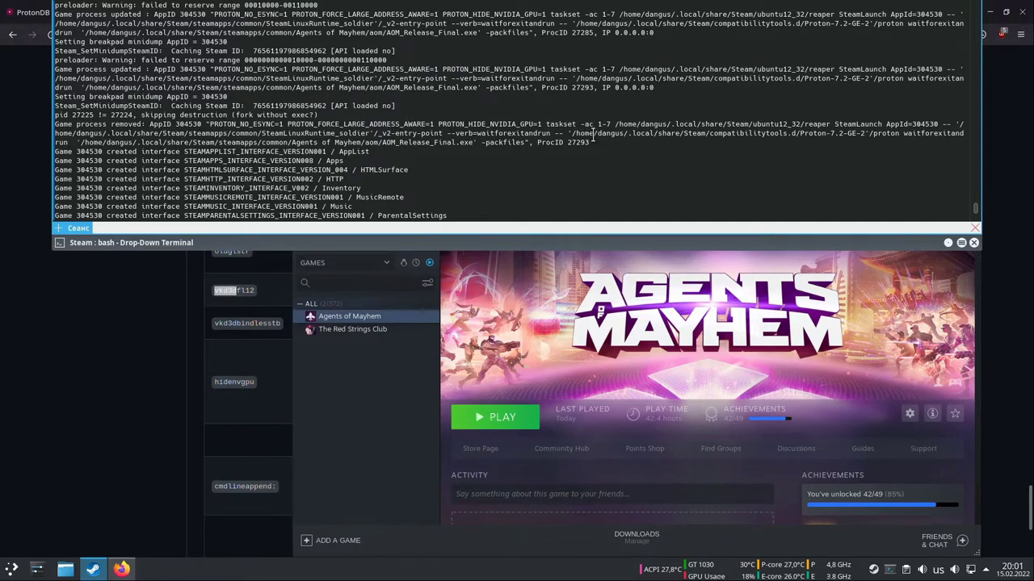
key(F12)
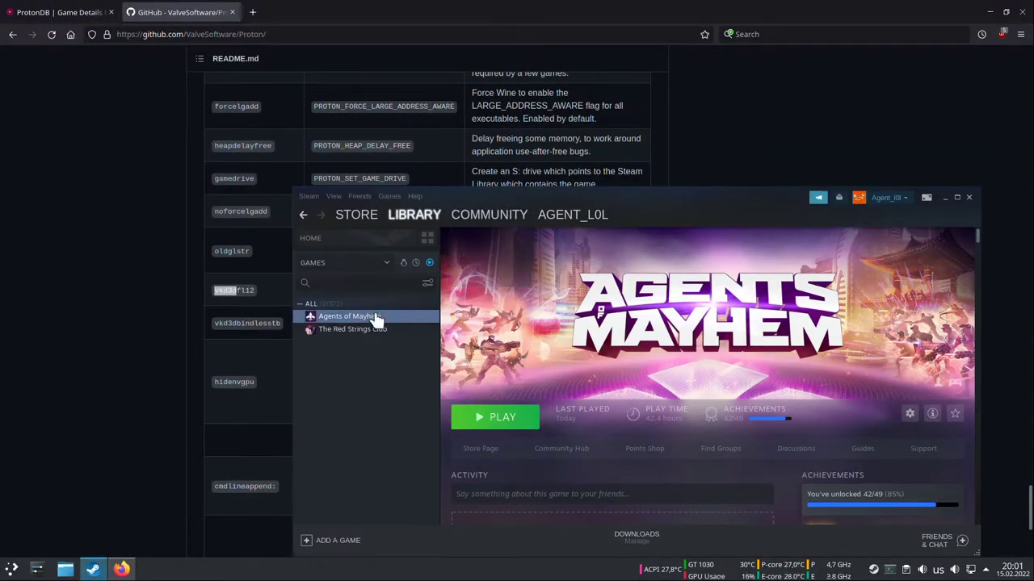
Step: Insert PROTON_NO_D3D11=1 PROTON_USE_WINED3D=1 after PROTON_NO_ESYNC=1 in Agents of Mayhem's launch options
right_click(376, 317)
click(400, 381)
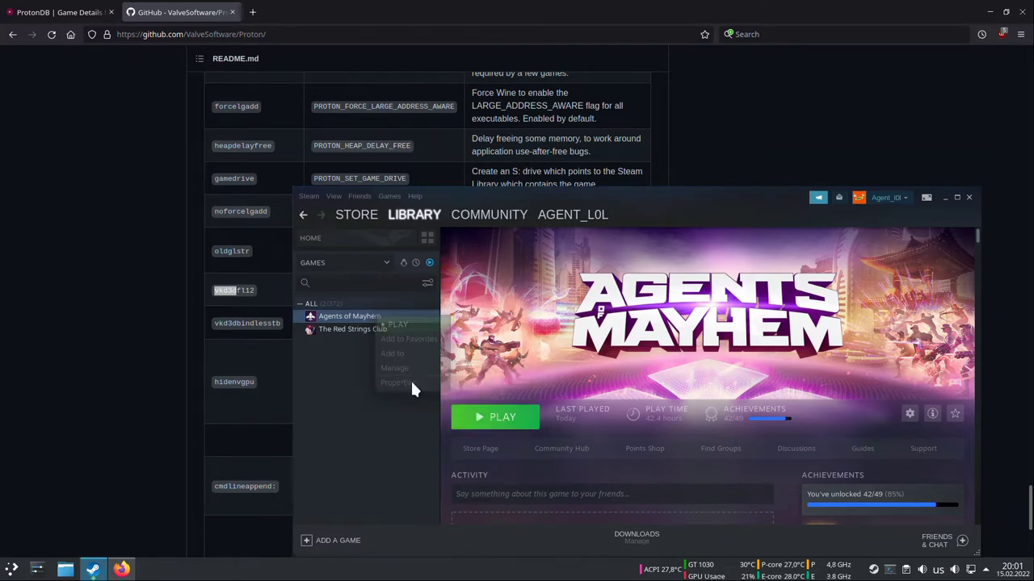
click(510, 364)
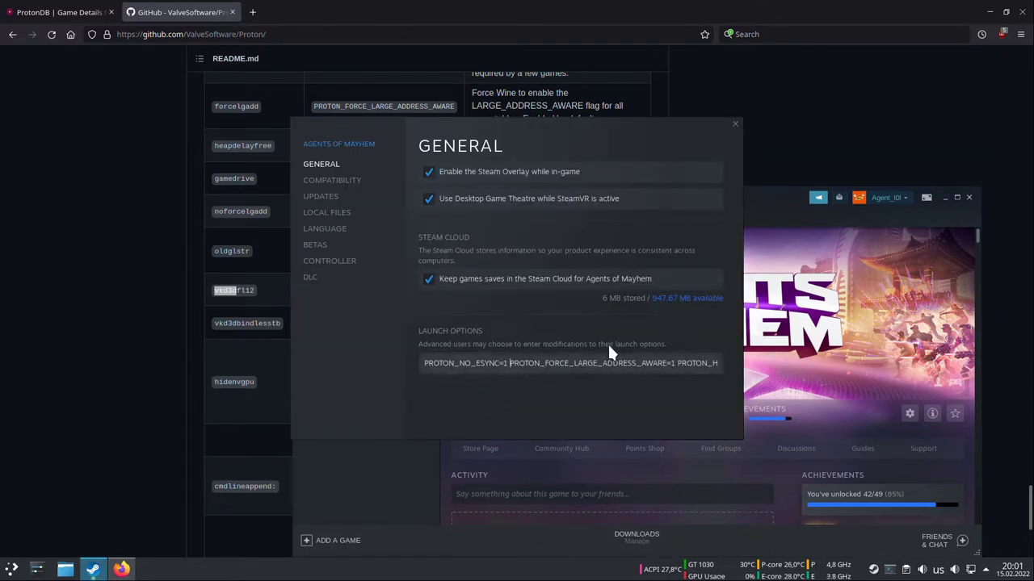
text(PROTON_NO_D3D11=1 PROTON_USE_WINED3D=1 PROTO)
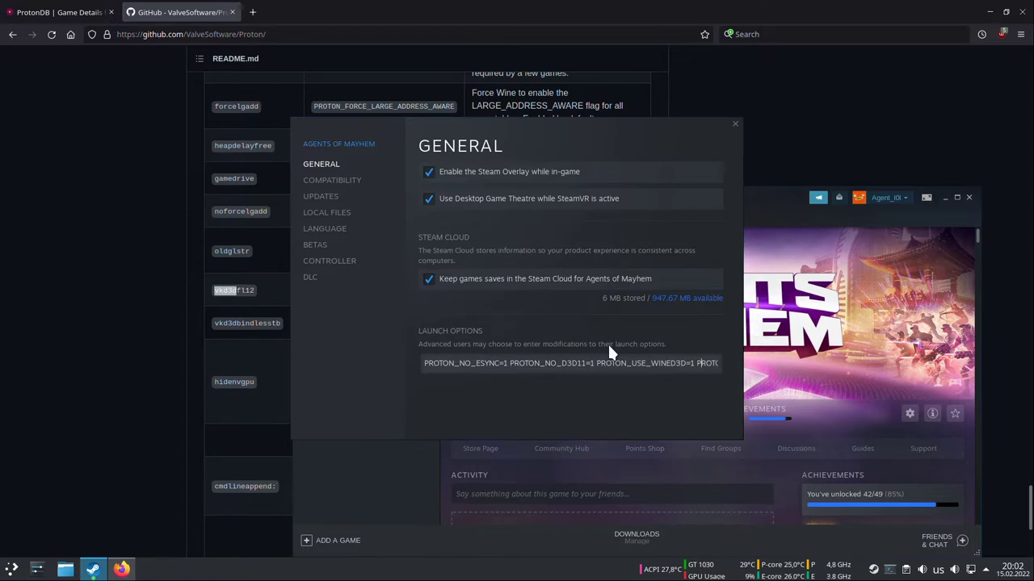
text(N_FORCE_LARGE_ADDRESS_AWARE=1 PROTON_HI)
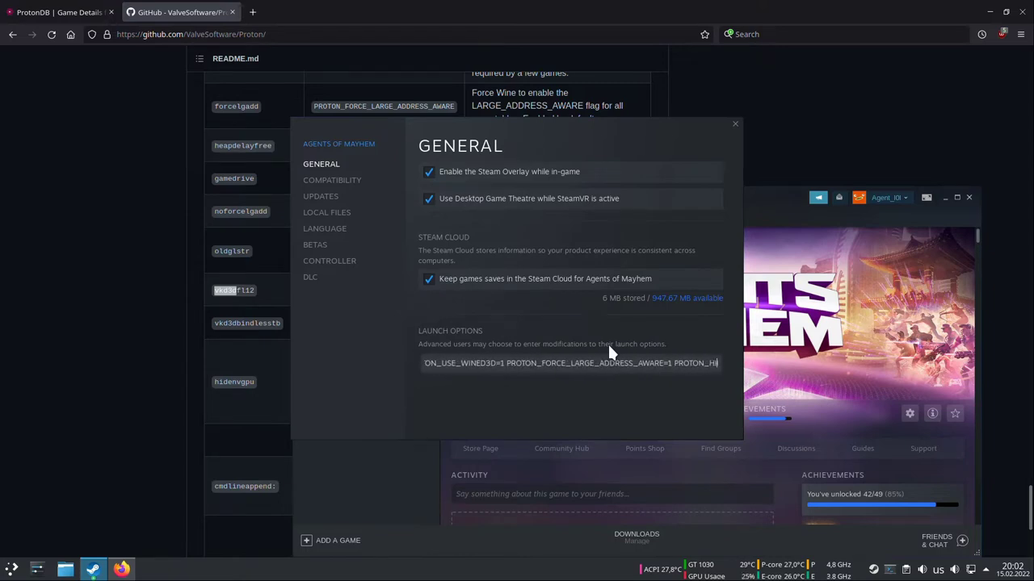
text(DE_NVIDIA_GPU=1 taskset -ac)
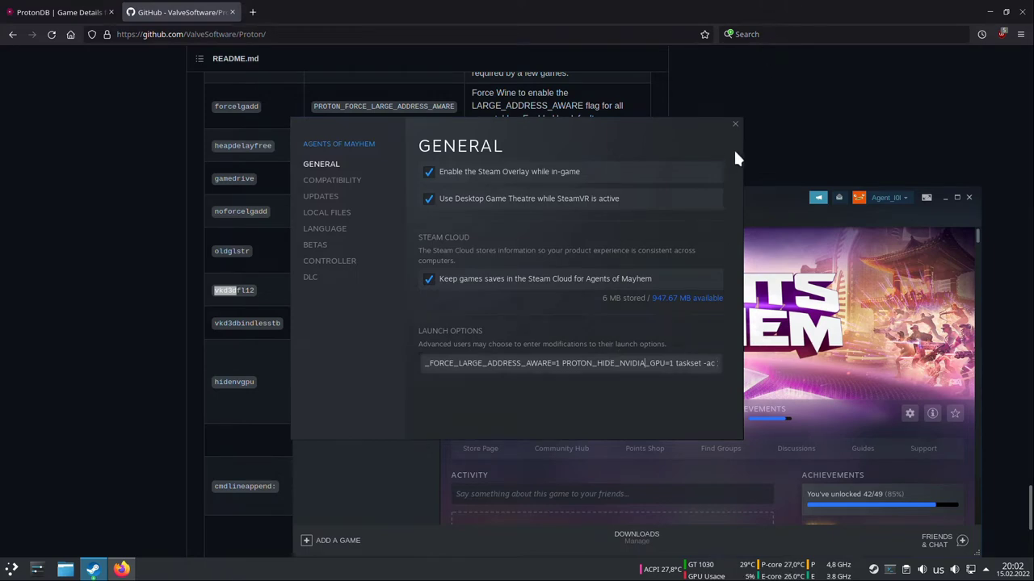
click(735, 126)
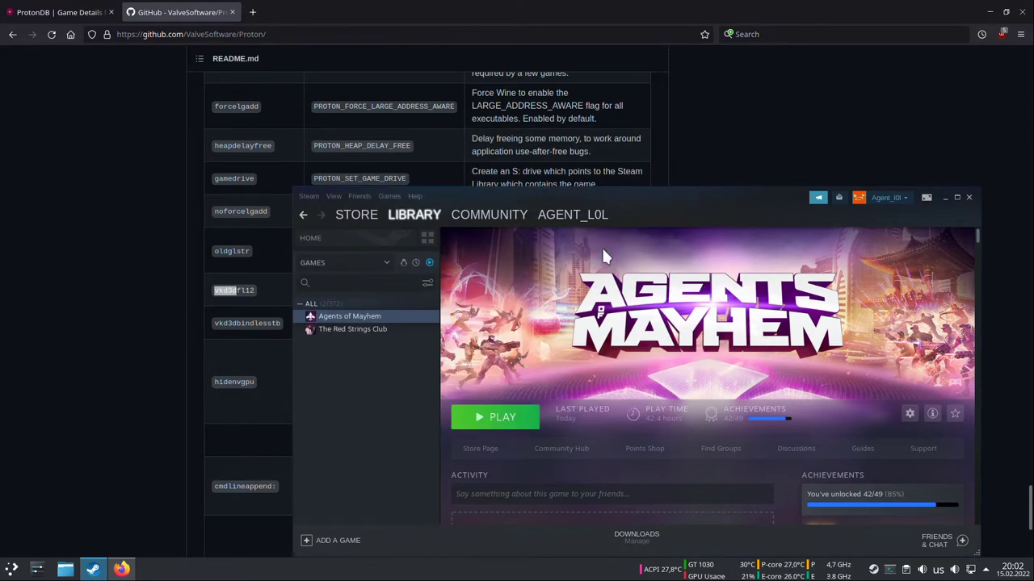
Step: Launch Agents of Mayhem with the edited launch options and bring up the drop-down terminal
click(502, 417)
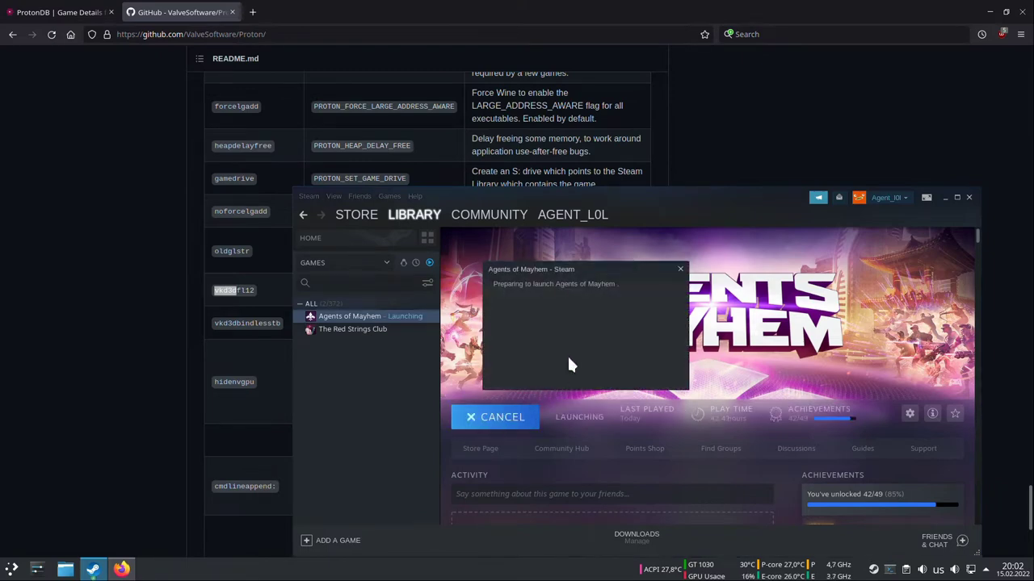
key(F12)
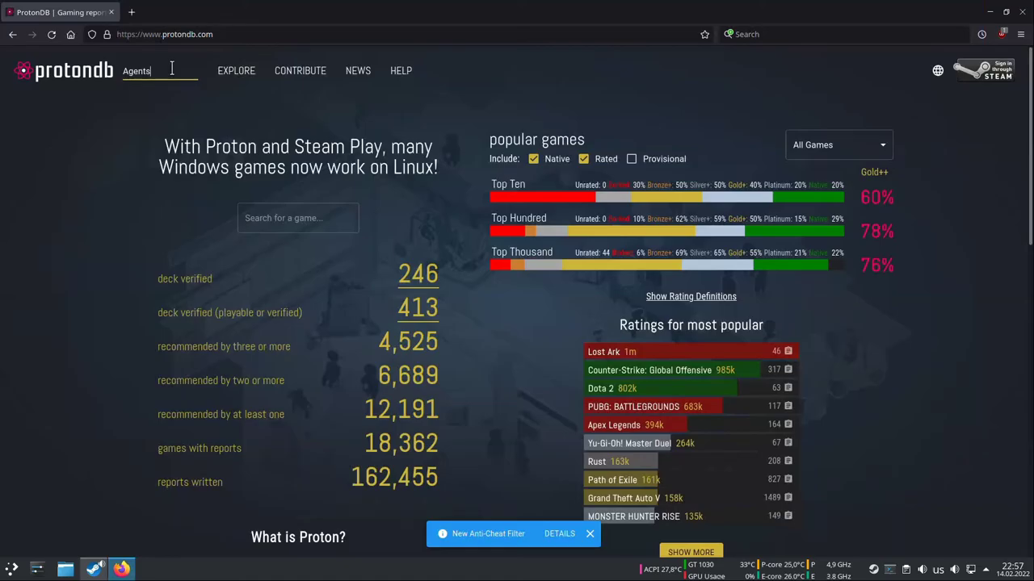
Step: Search ProtonDB in the browser for "Agents" and open the Agents of Mayhem entry
key(Return)
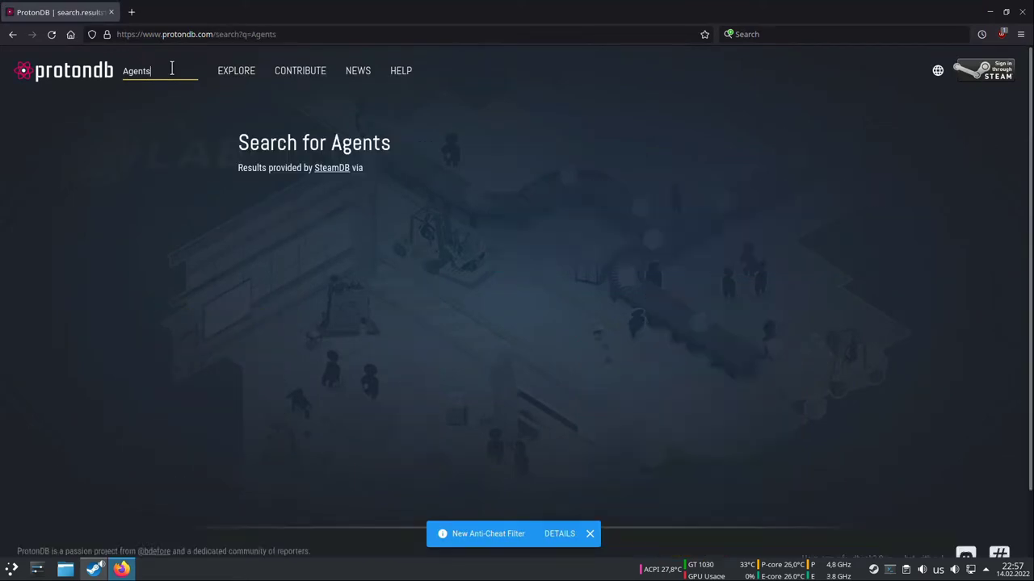
scroll(767, 290, down, 6)
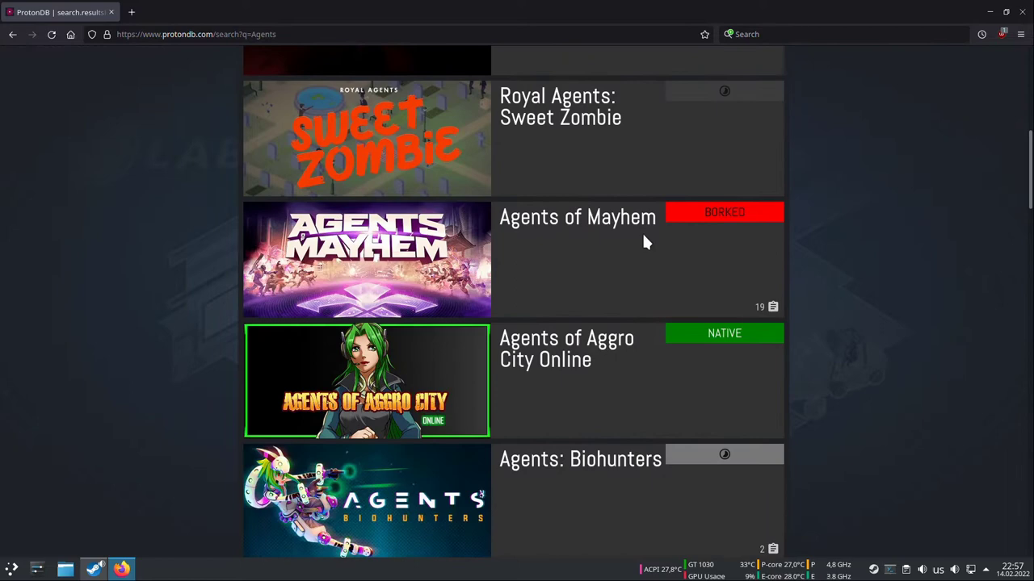
click(576, 224)
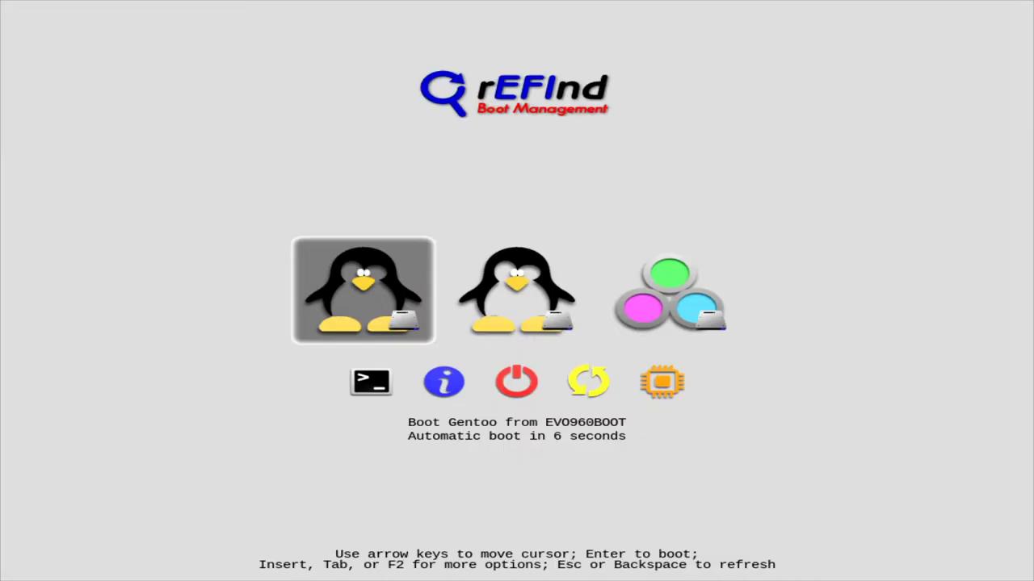
Step: Boot Gentoo from EVO960BOOT in the rEFInd boot manager and close the Steam news window
key(Return)
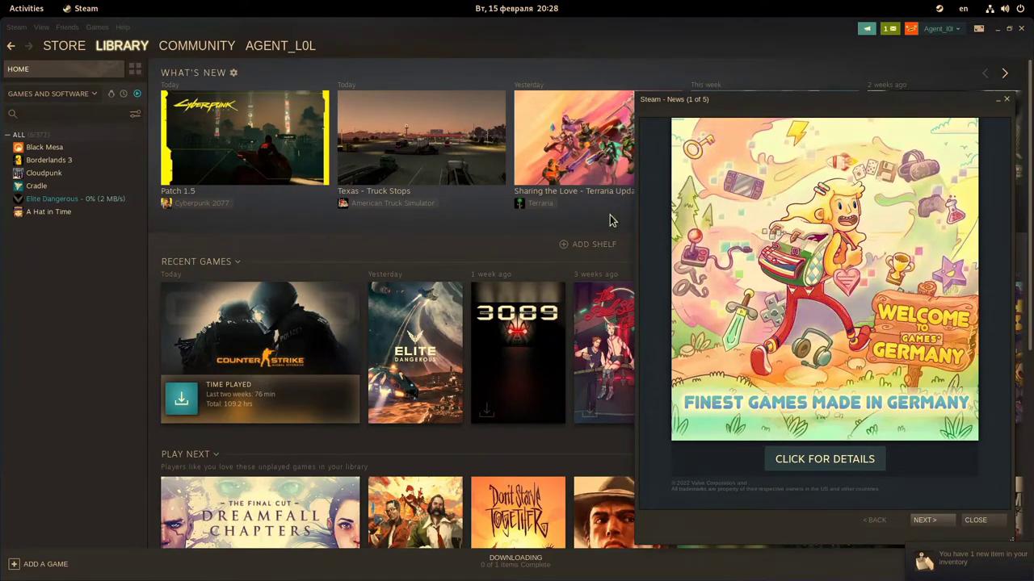
click(974, 521)
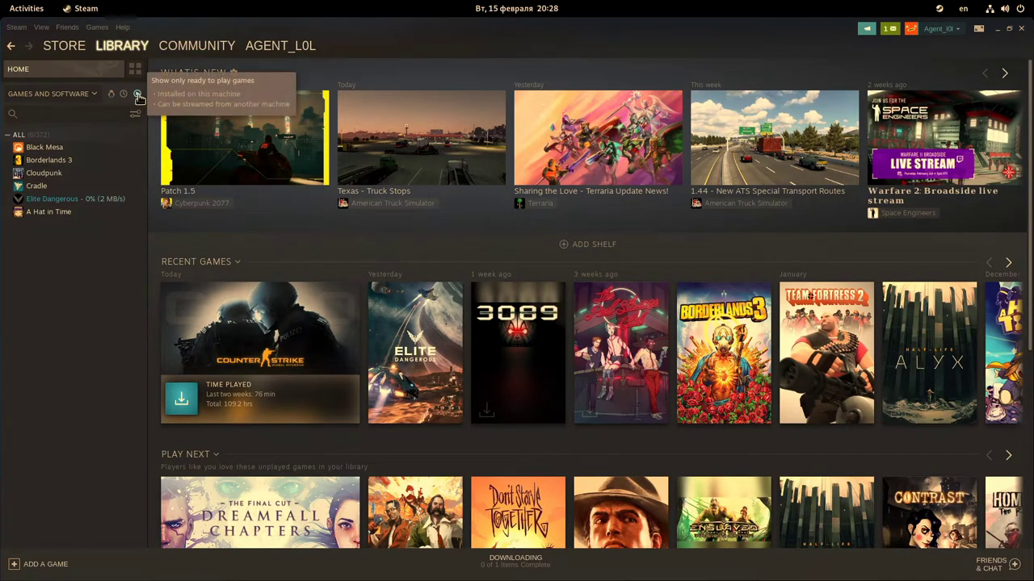
Step: Turn off the ready-to-play filter in the library and force Agents of Mayhem to use Proton Experimental as its Steam Play compatibility tool
click(138, 96)
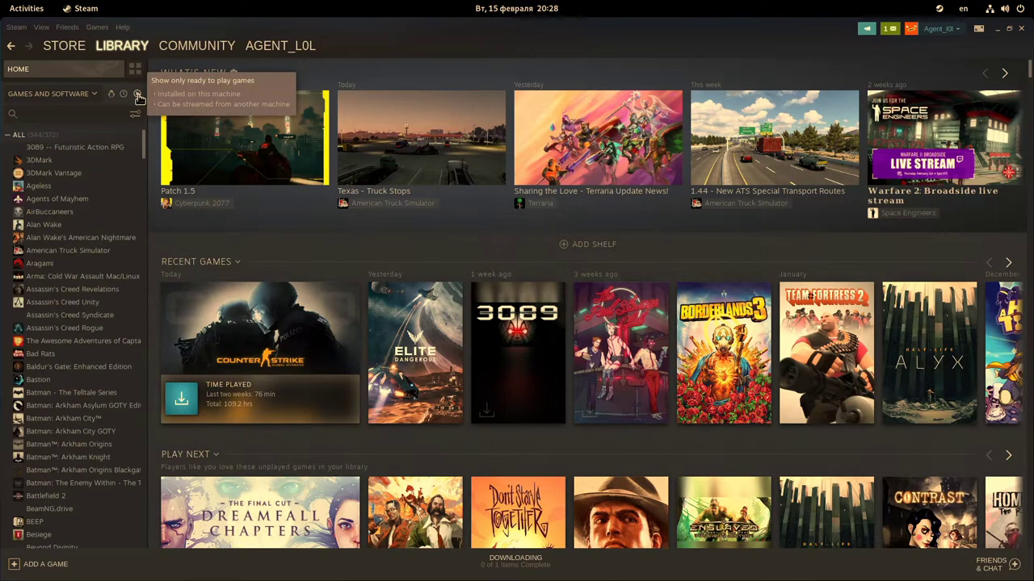
click(71, 200)
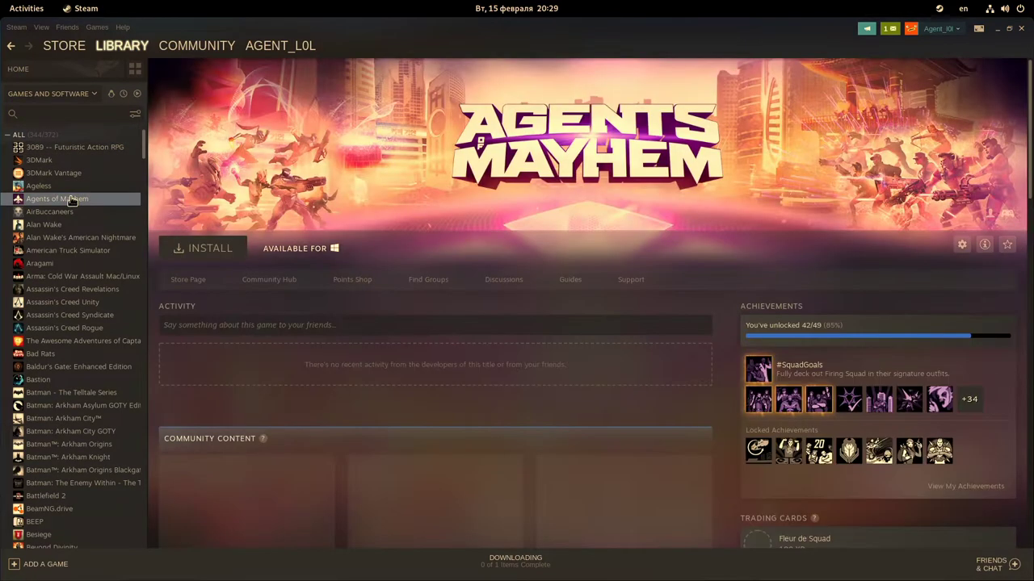
right_click(71, 201)
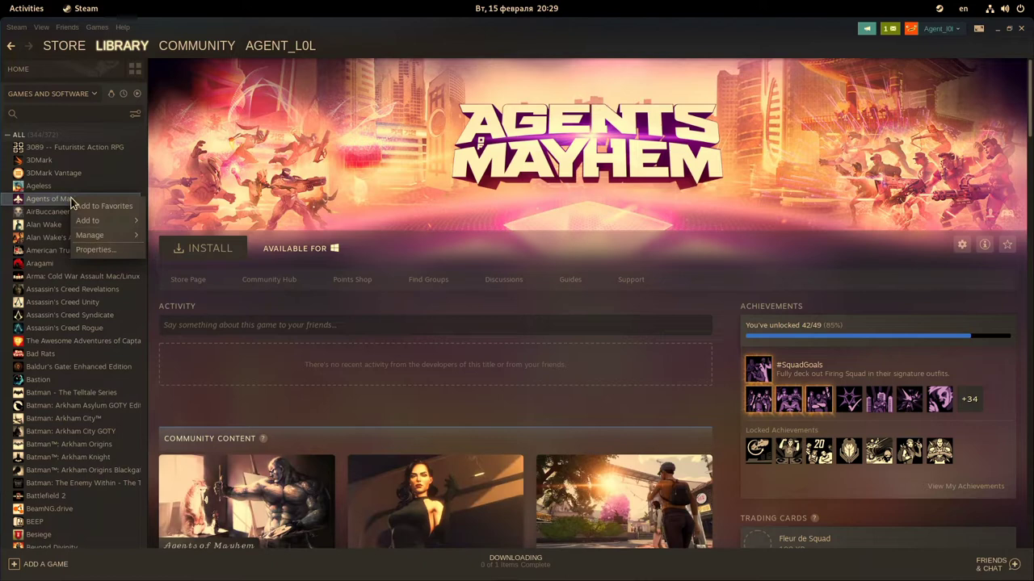
click(107, 251)
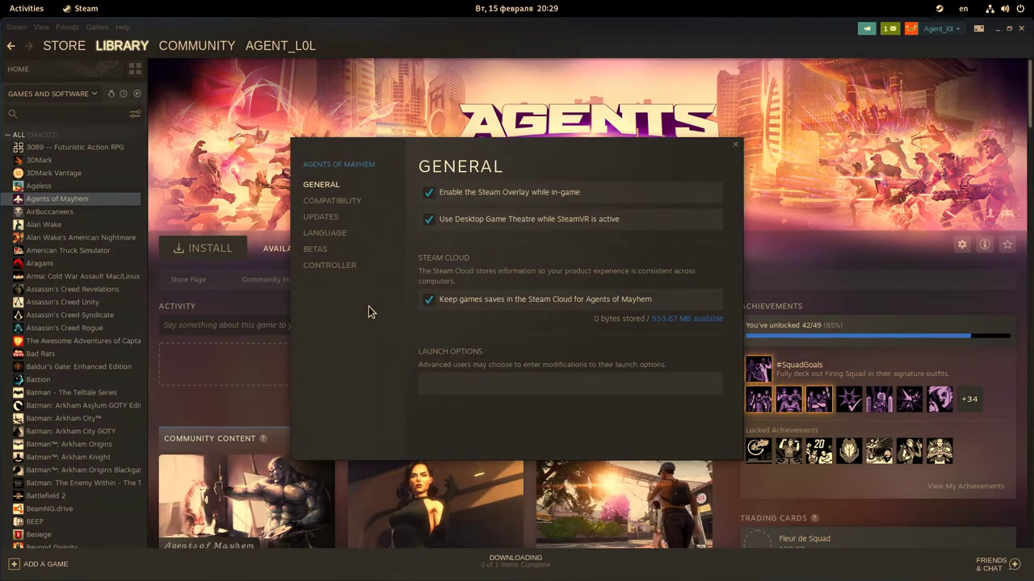
click(331, 202)
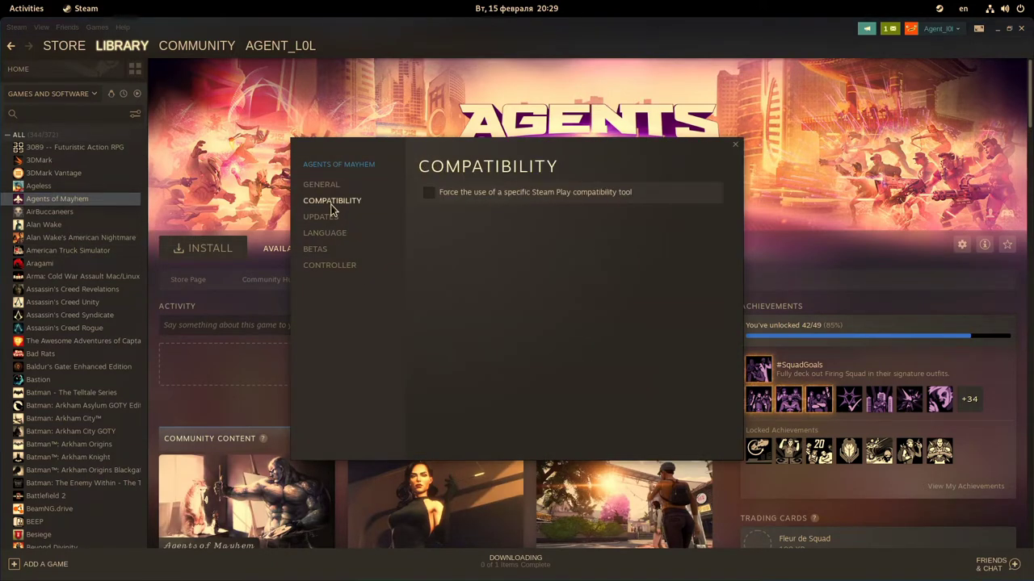
click(428, 193)
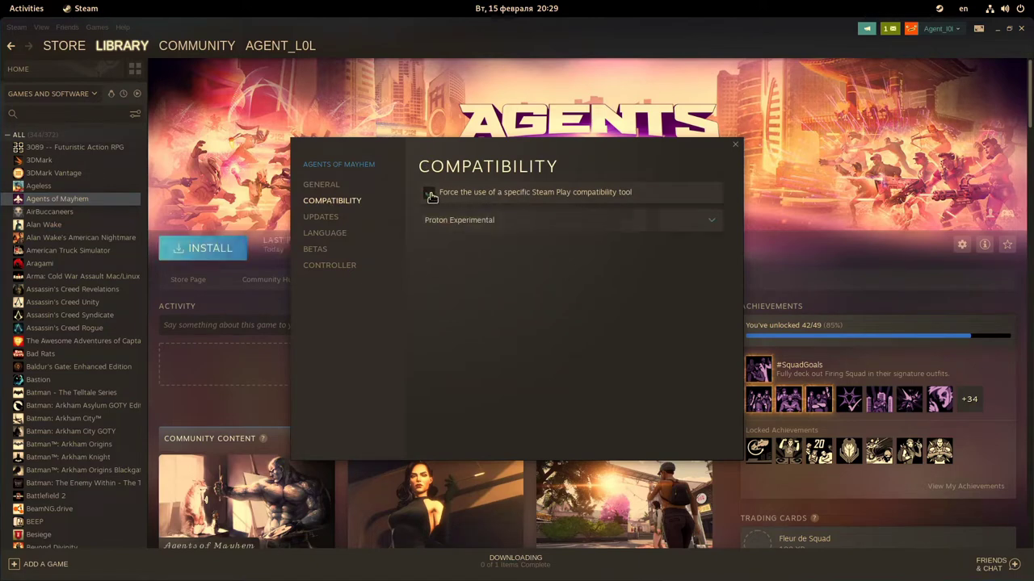
click(489, 227)
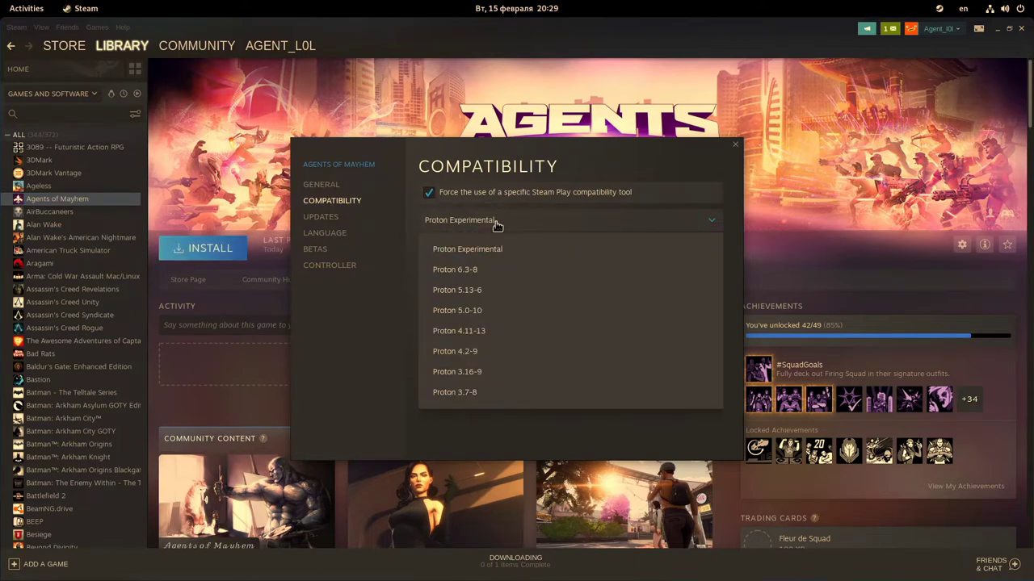
click(495, 226)
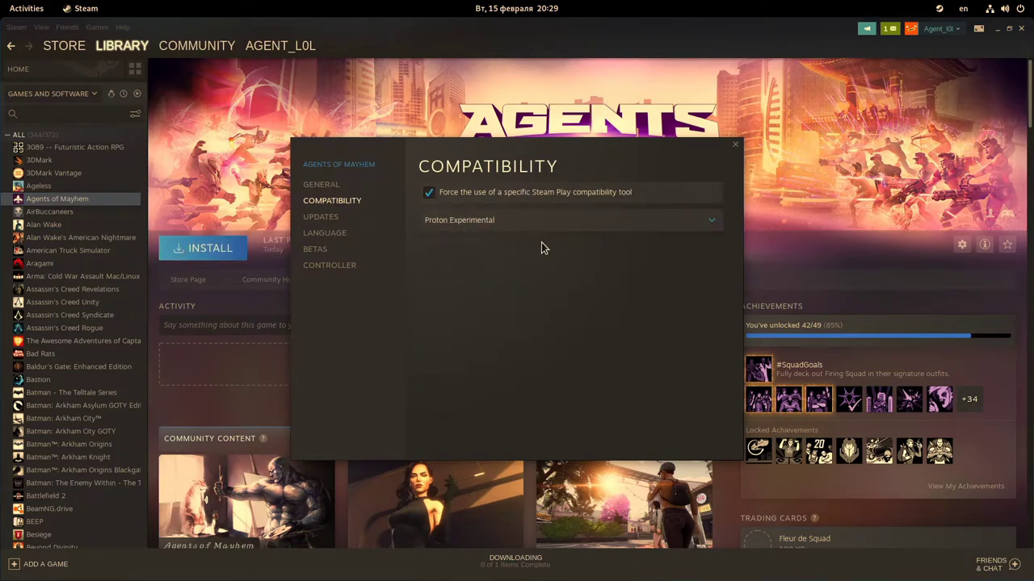
click(736, 147)
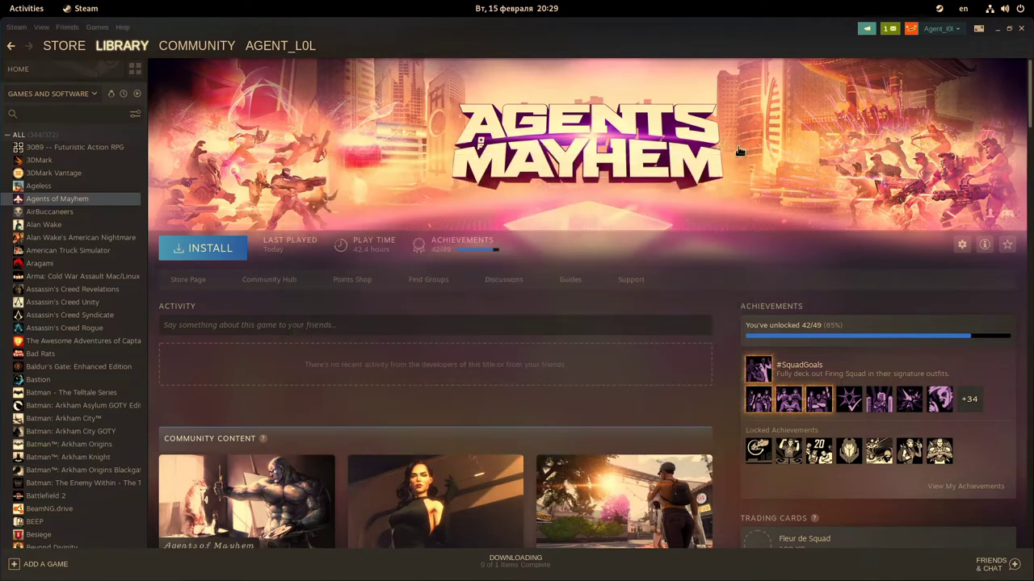
Step: Install Agents of Mayhem in the suggested Steam library location without a desktop shortcut or system application icon
right_click(88, 201)
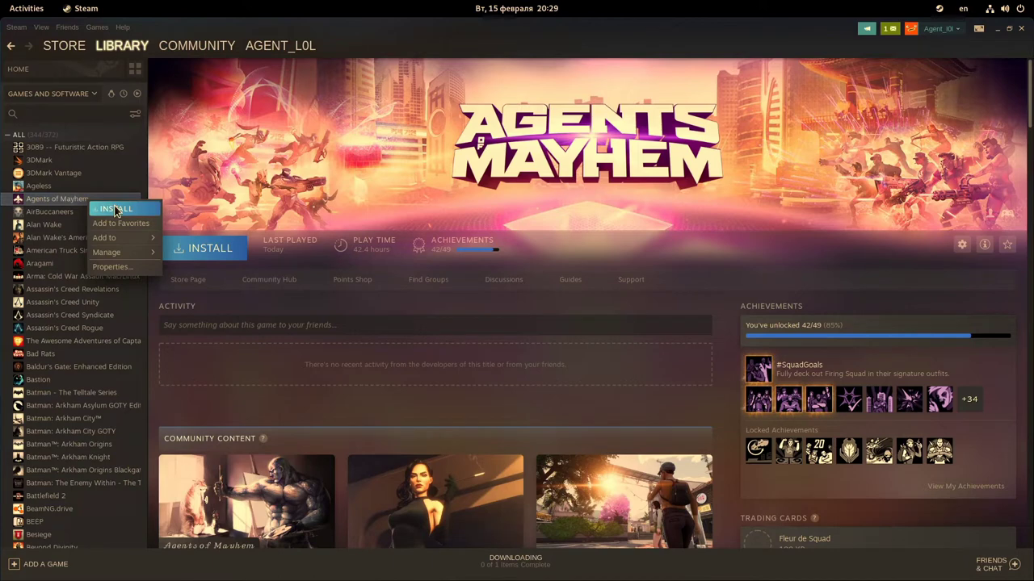
click(116, 209)
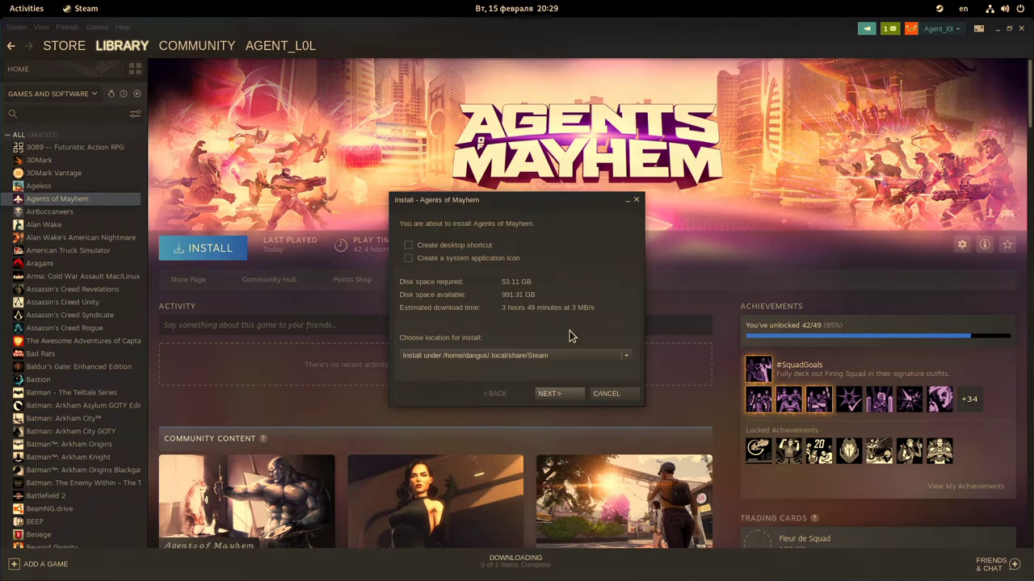
click(548, 394)
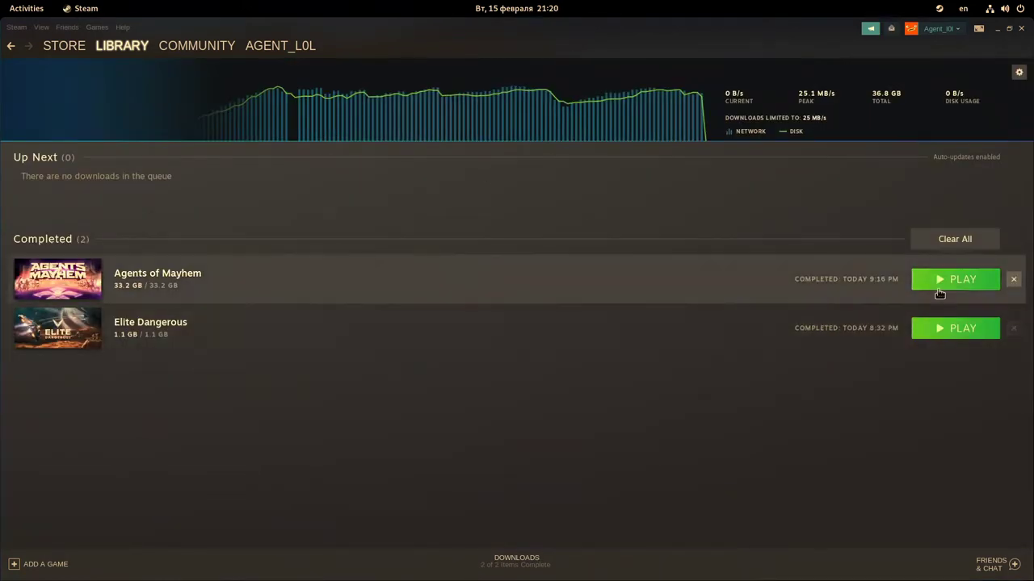
Step: Launch Agents of Mayhem from the completed downloads and accept the Steam Play compatibility notice
click(939, 282)
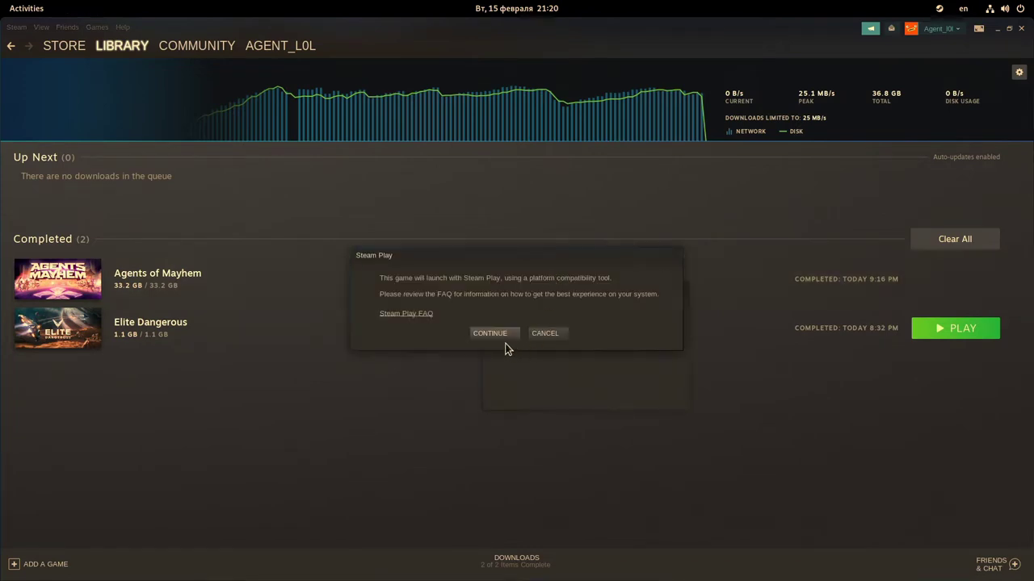
click(500, 334)
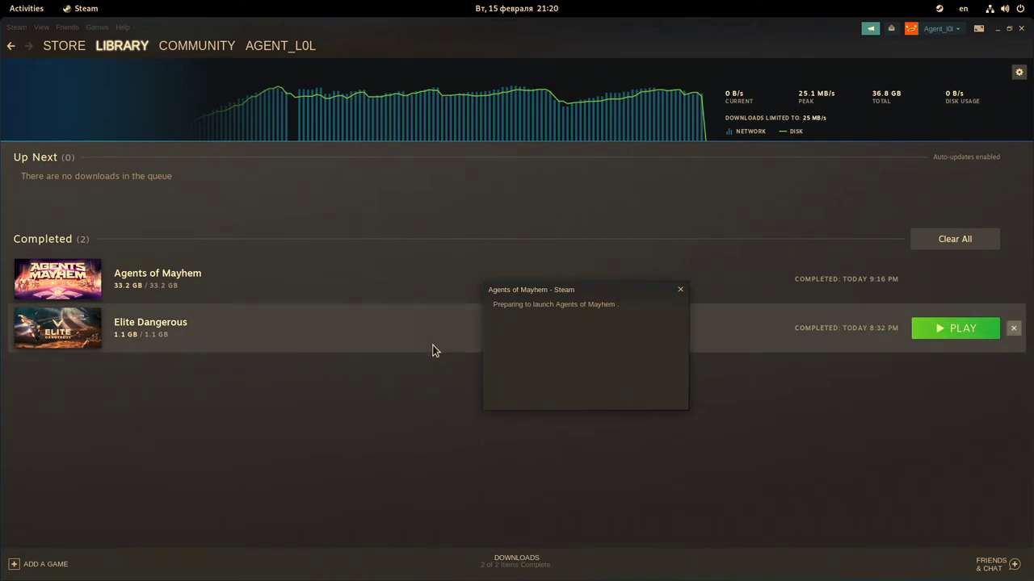
mouse_move(129, 54)
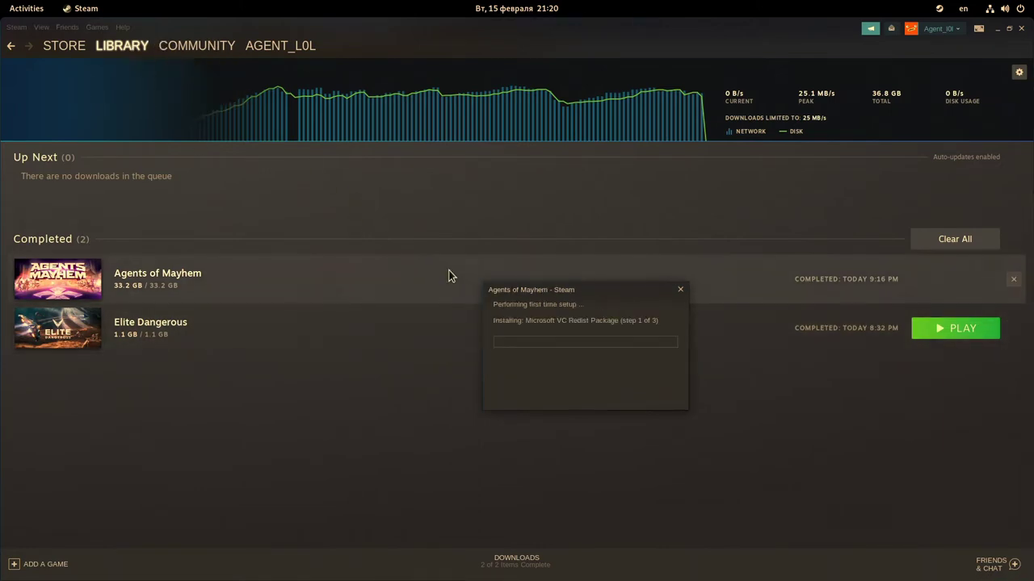